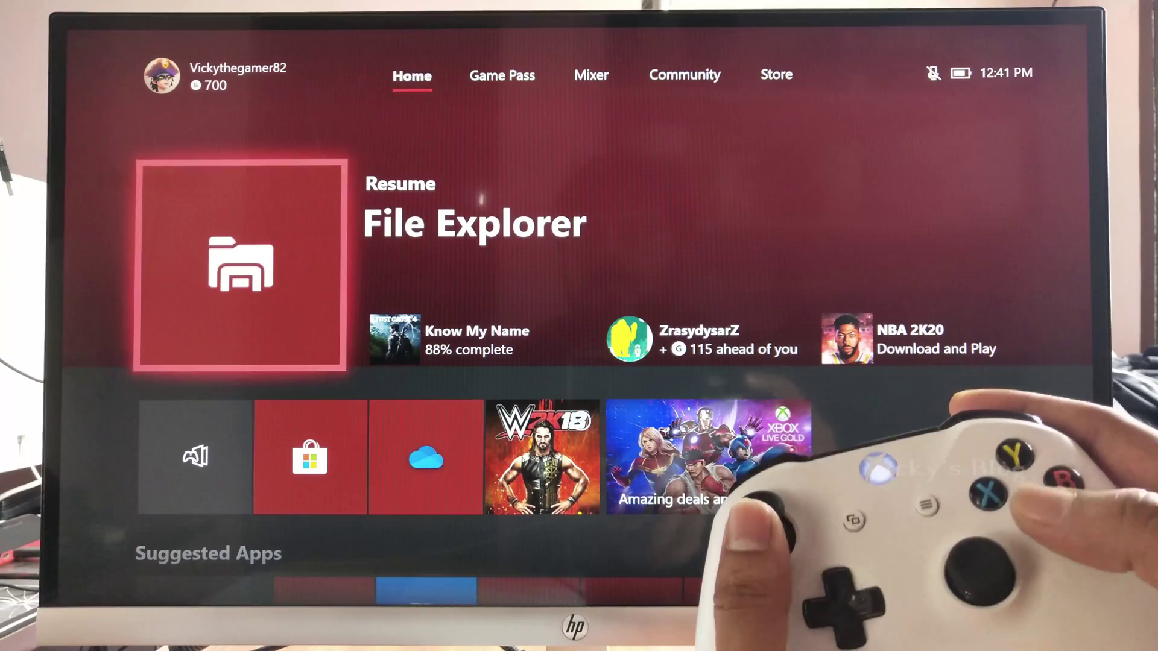
# Open the full My games & apps page from the Xbox guide.
pyautogui.press('Up')
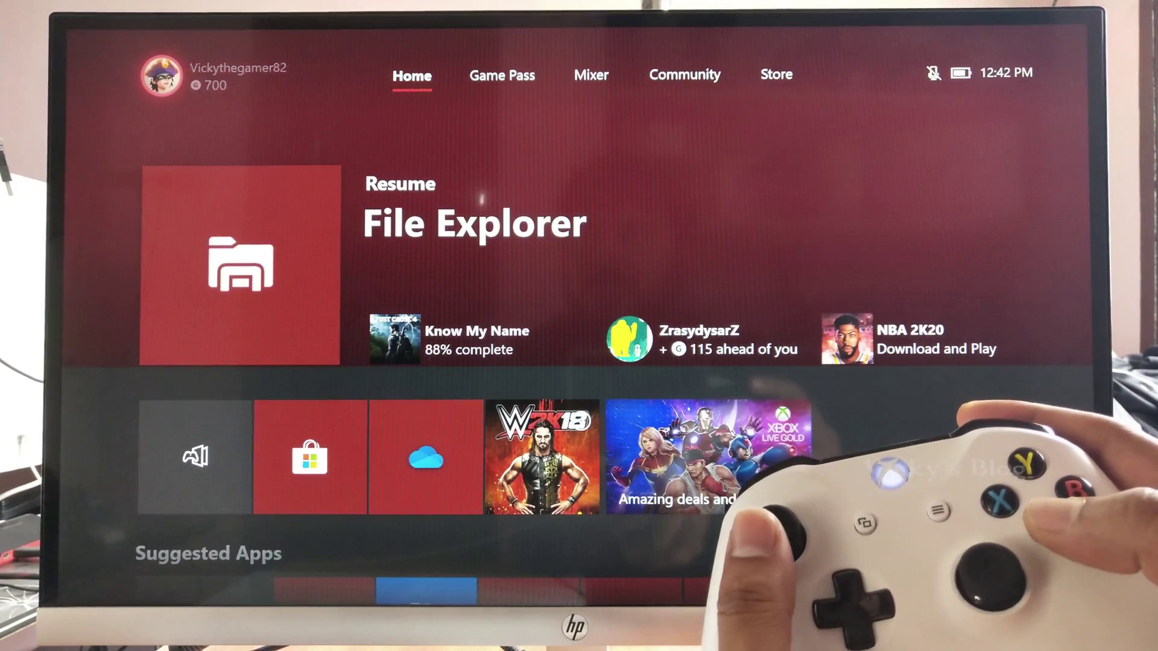
pyautogui.press('Return')
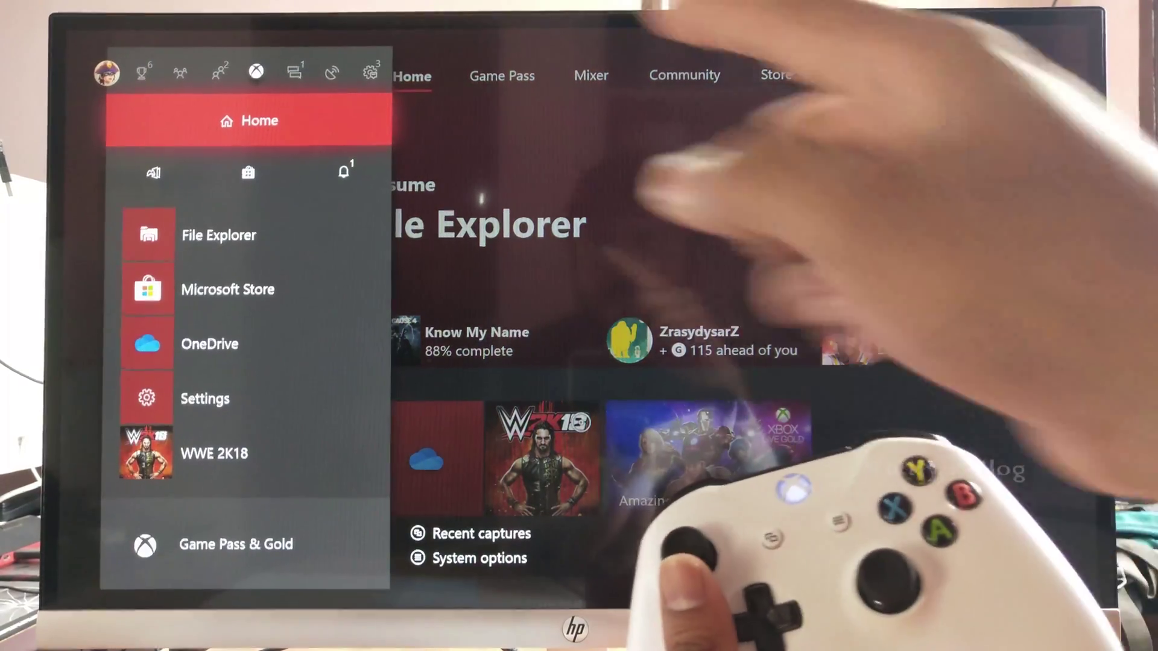
pyautogui.press('Down')
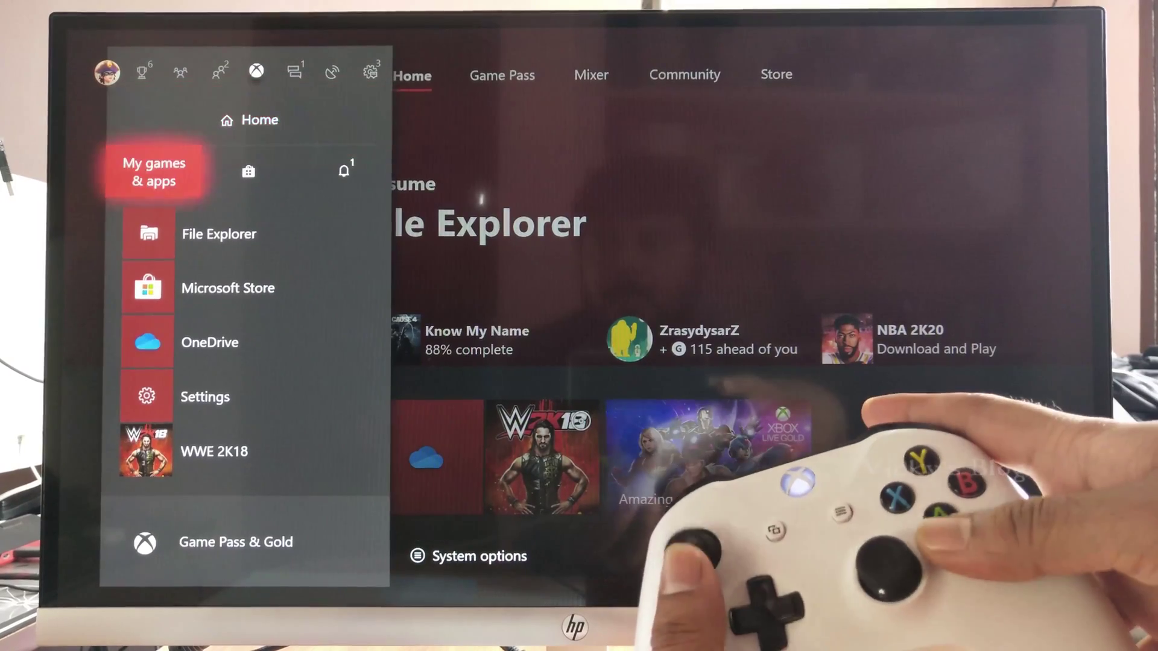
pyautogui.press('Down')
pyautogui.press('Up')
pyautogui.press('Return')
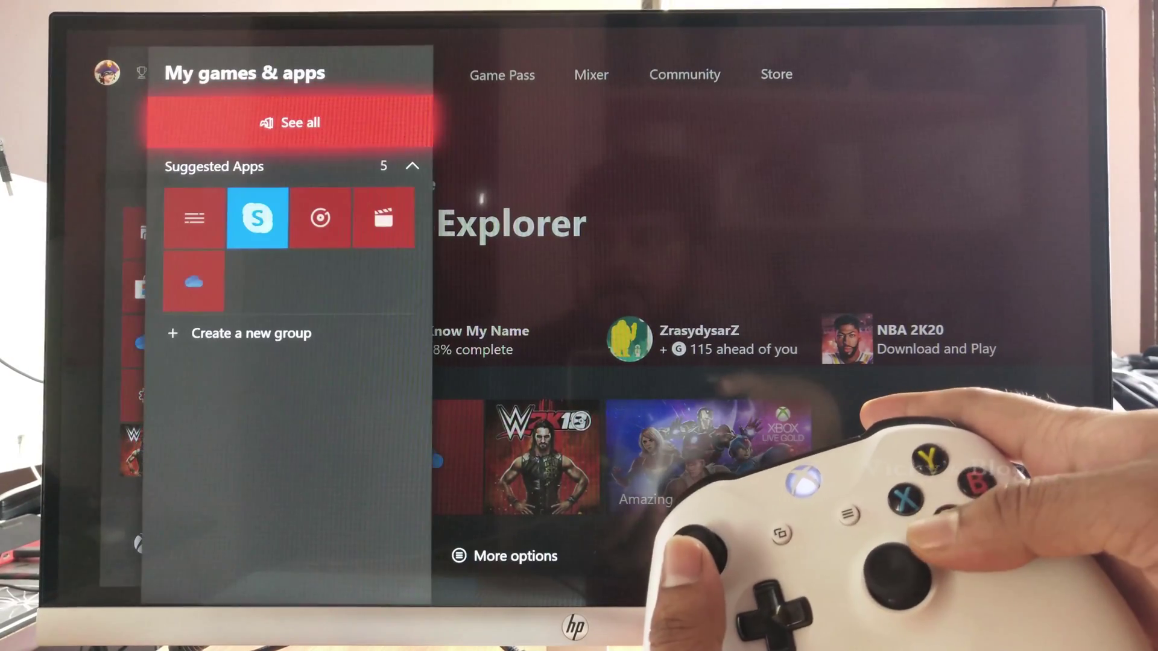
pyautogui.press('Return')
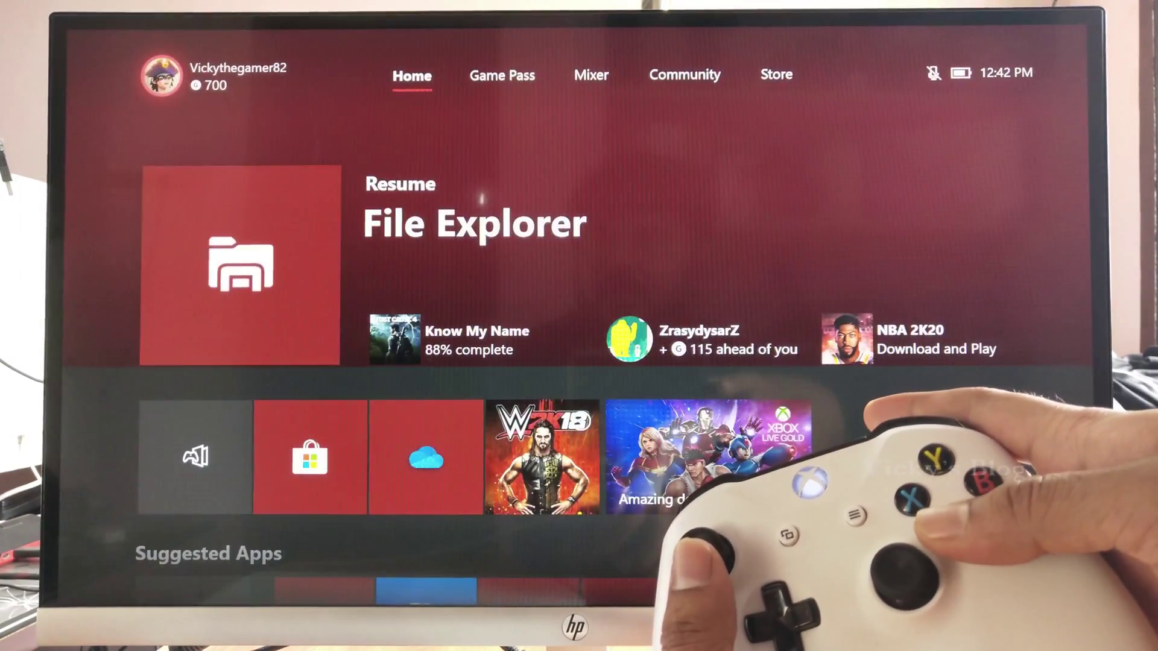
# Show the installed Apps list and highlight the File Explorer tile.
pyautogui.press('Down')
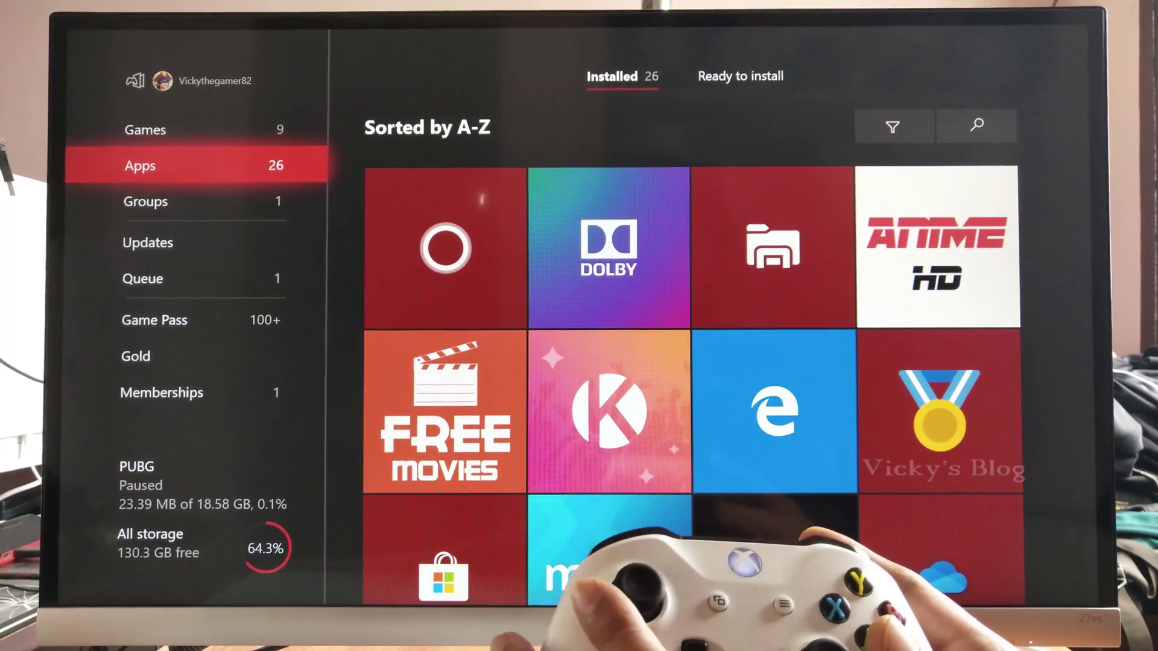
pyautogui.press('Right')
pyautogui.press('Right')
pyautogui.press('Right')
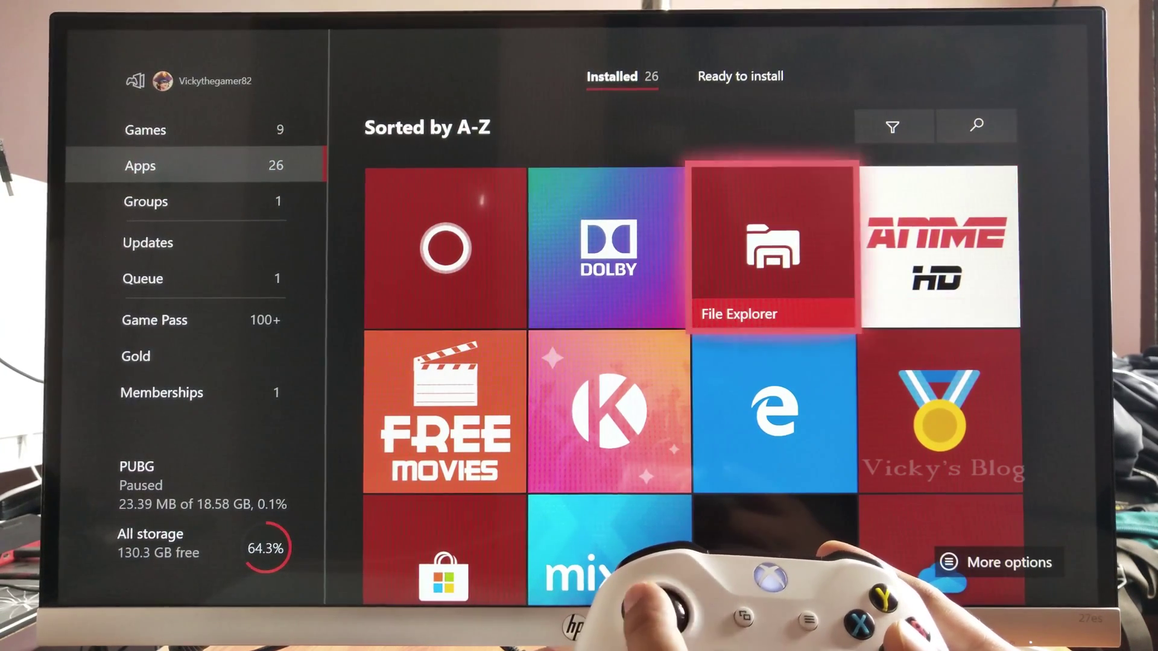
pyautogui.press('Up')
pyautogui.press('Right')
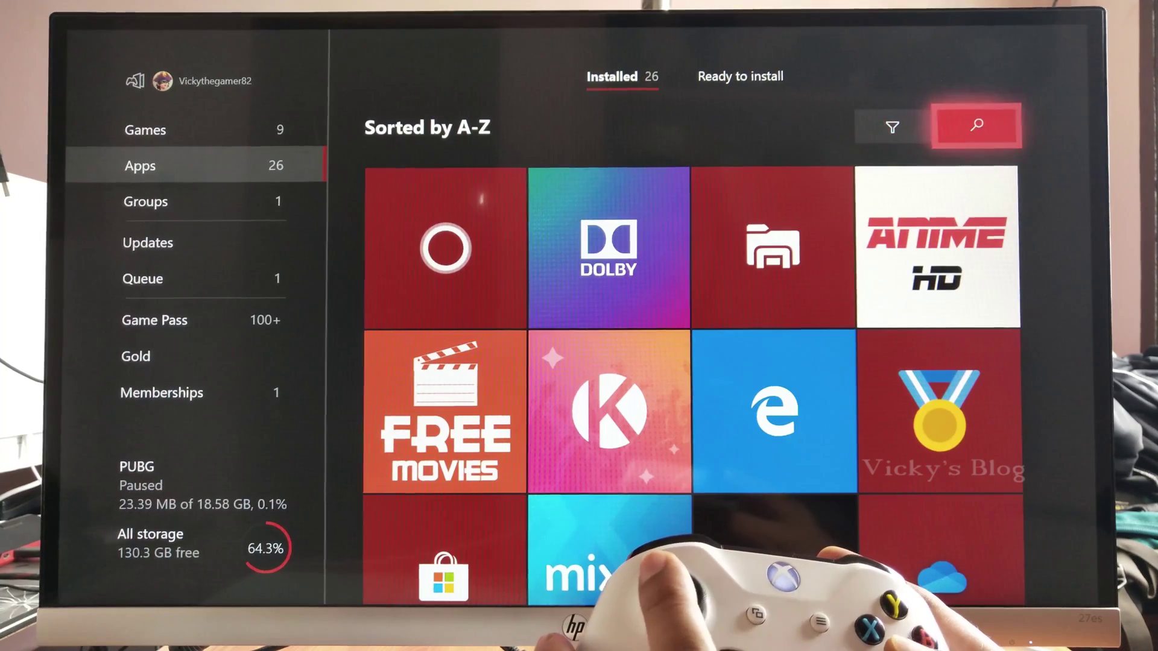
pyautogui.press('Return')
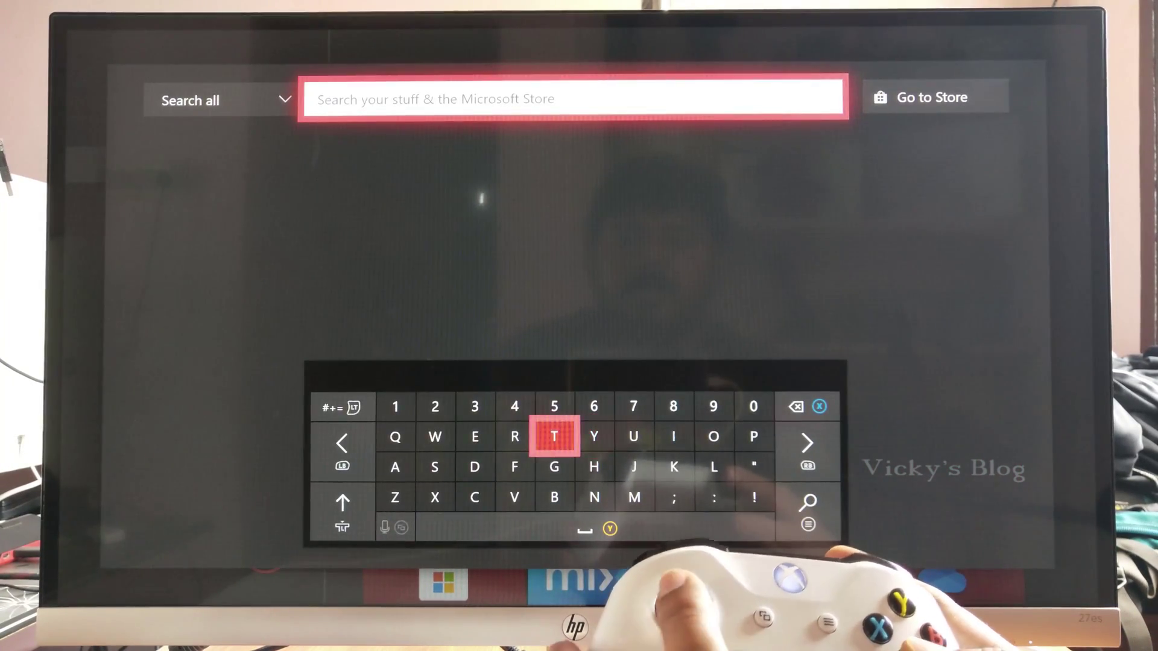
pyautogui.press('Left')
pyautogui.press('Down')
pyautogui.write('F')
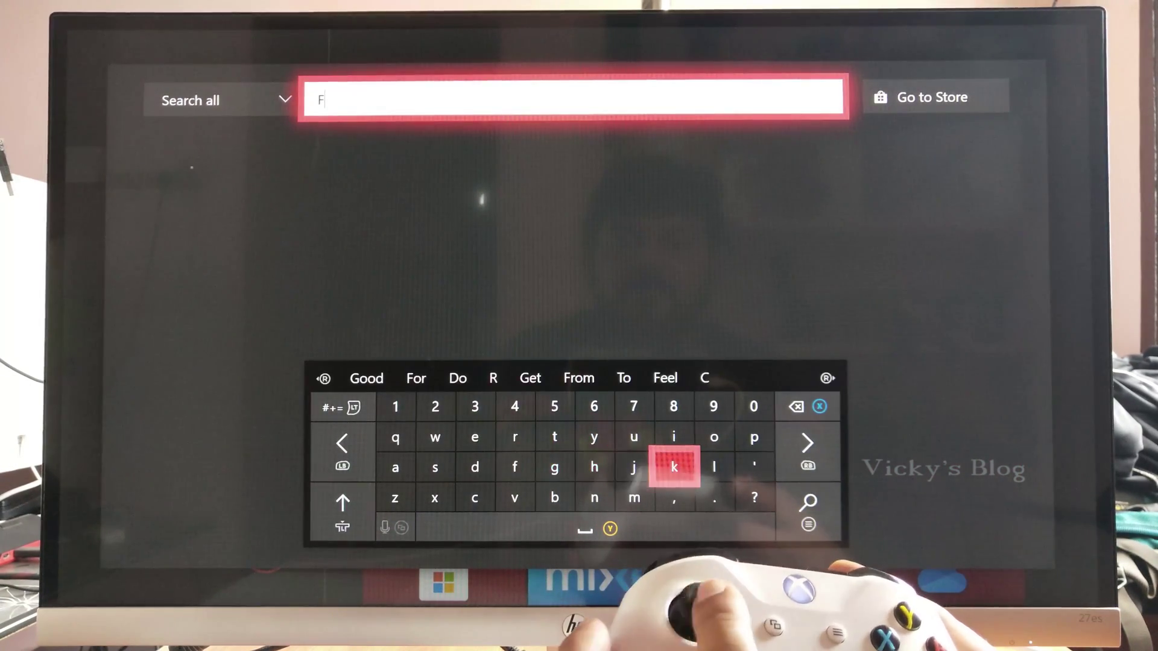
pyautogui.press('Up')
pyautogui.write('i')
pyautogui.press('Right')
pyautogui.press('Down')
pyautogui.write('l')
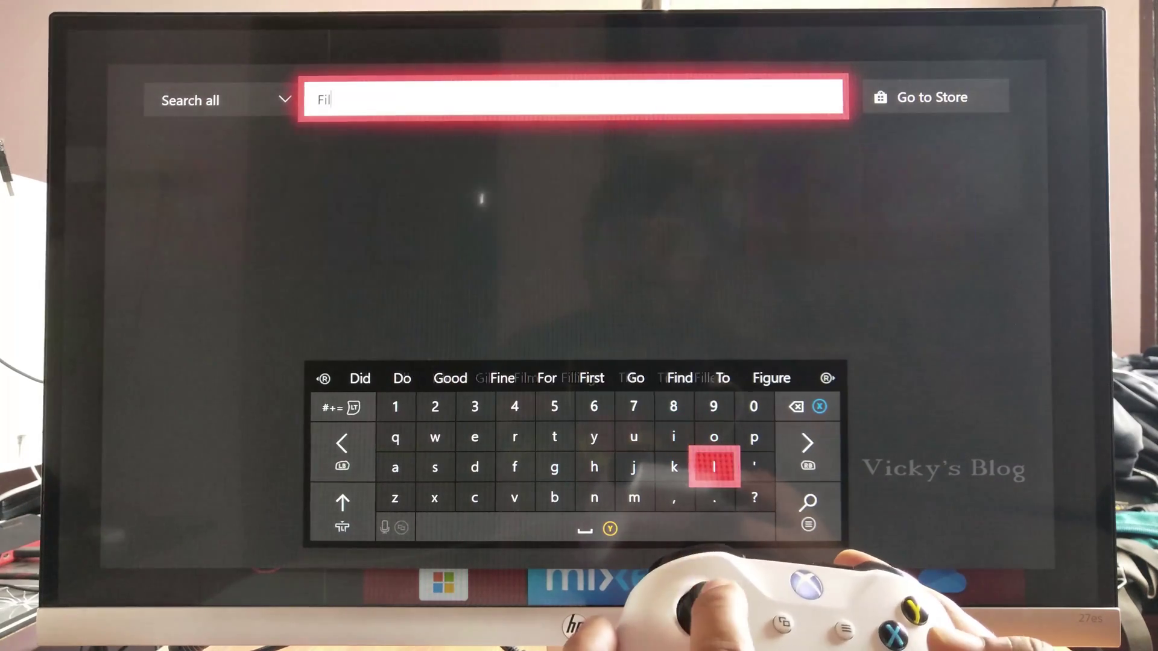
pyautogui.press('Left')
pyautogui.press('Left')
pyautogui.press('Up')
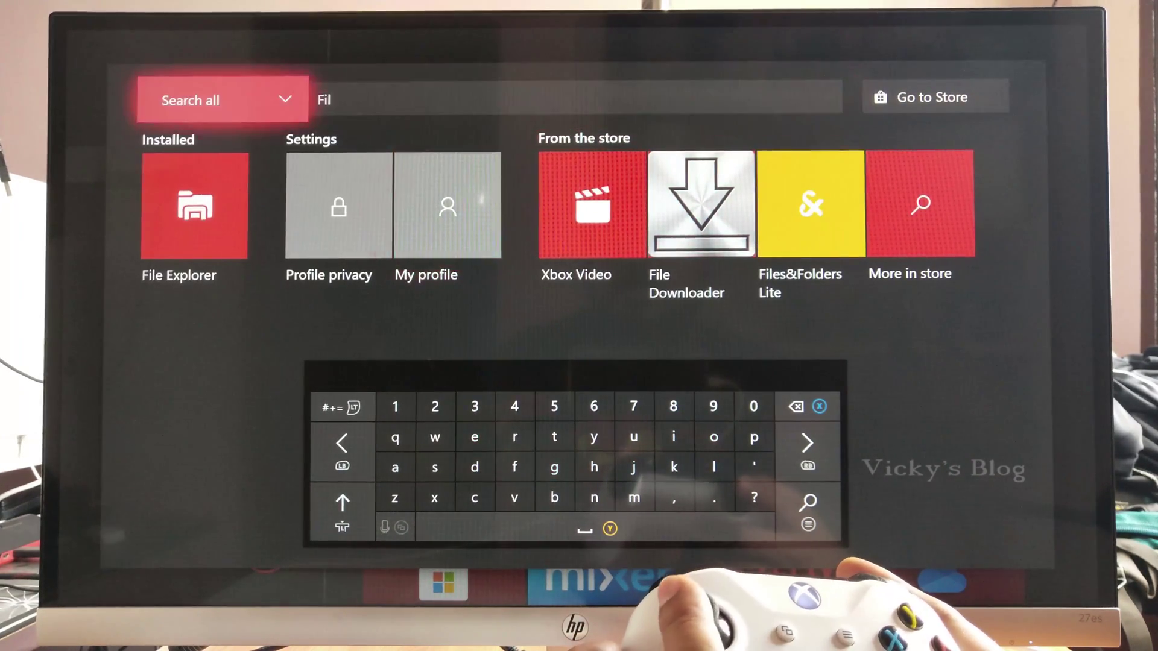
pyautogui.press('Down')
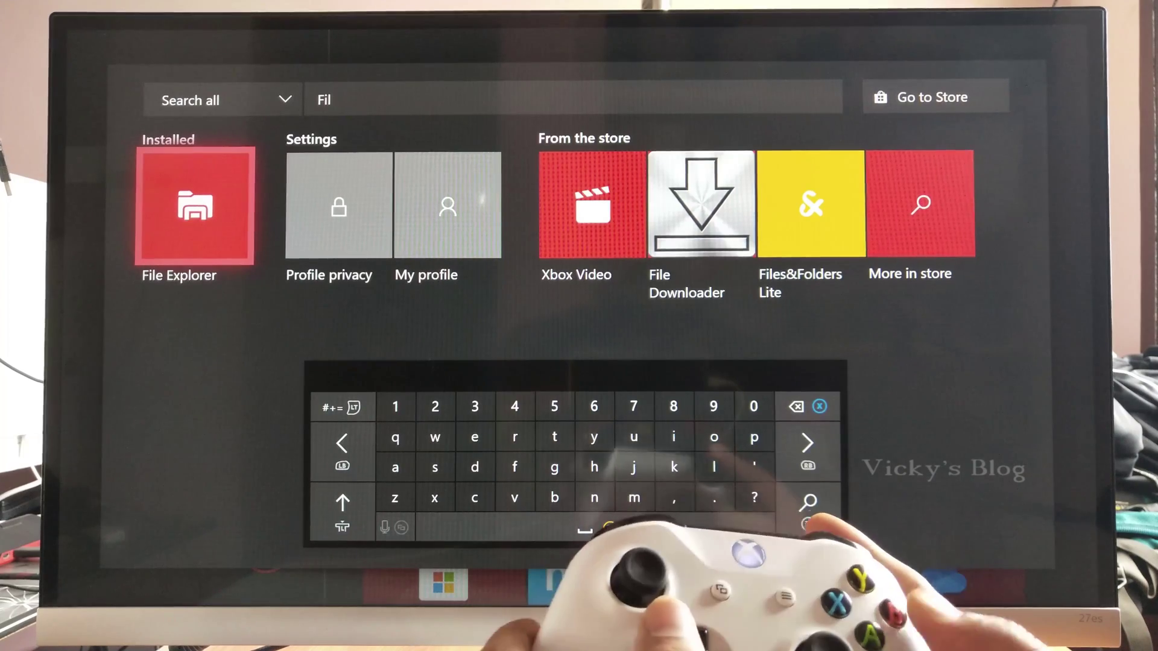
pyautogui.press('Escape')
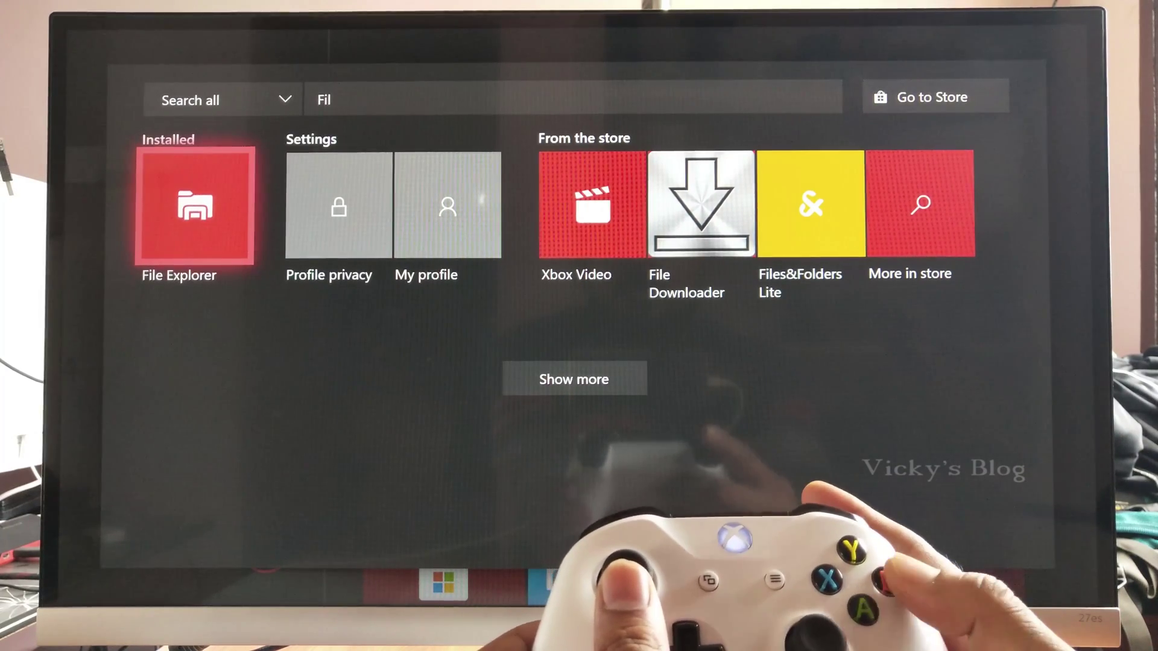
pyautogui.press('Escape')
pyautogui.press('Down')
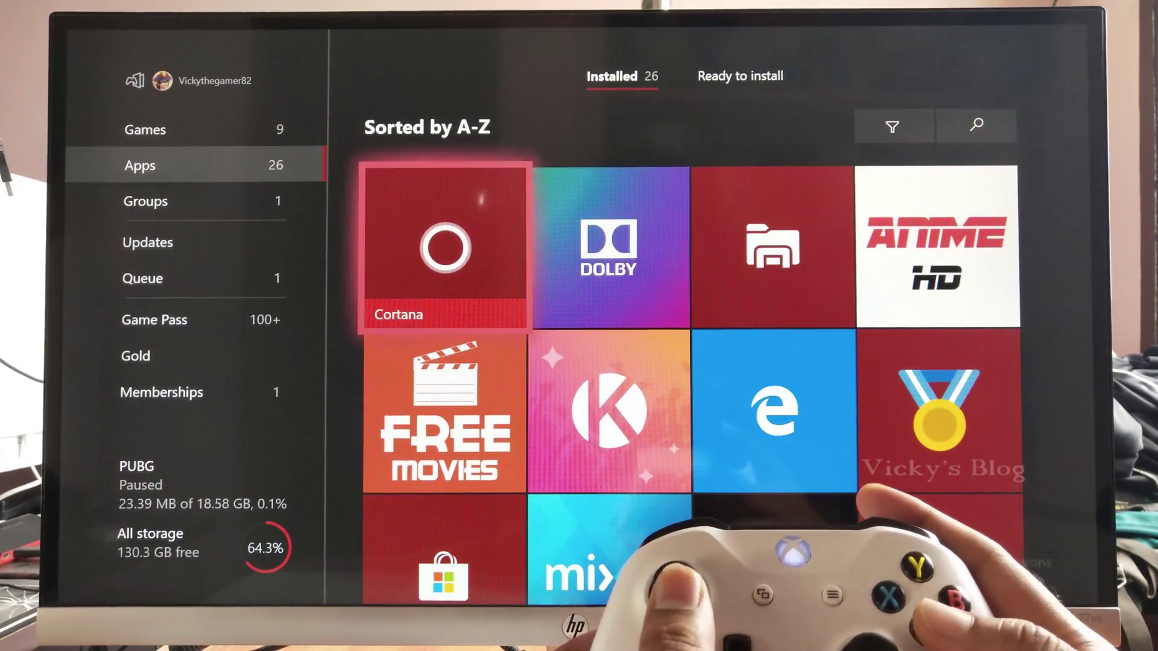
# Launch File Explorer and open This Device to list AppMods, Downloads, Music and Videos.
pyautogui.press('Right')
pyautogui.press('Right')
pyautogui.press('Return')
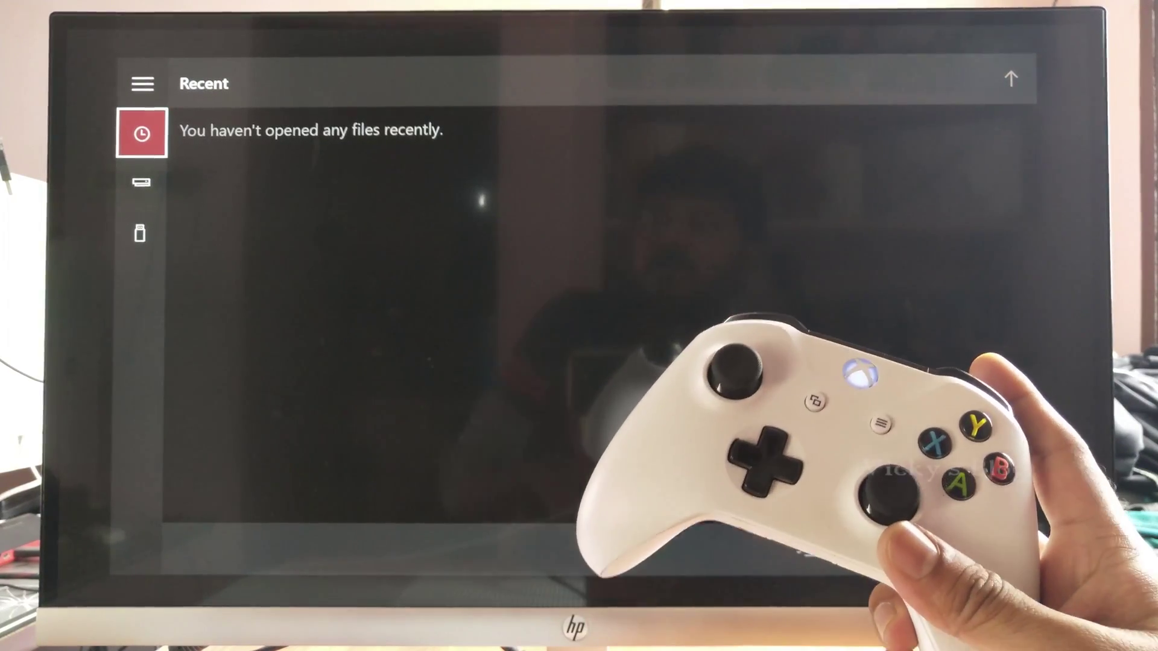
pyautogui.press('Down')
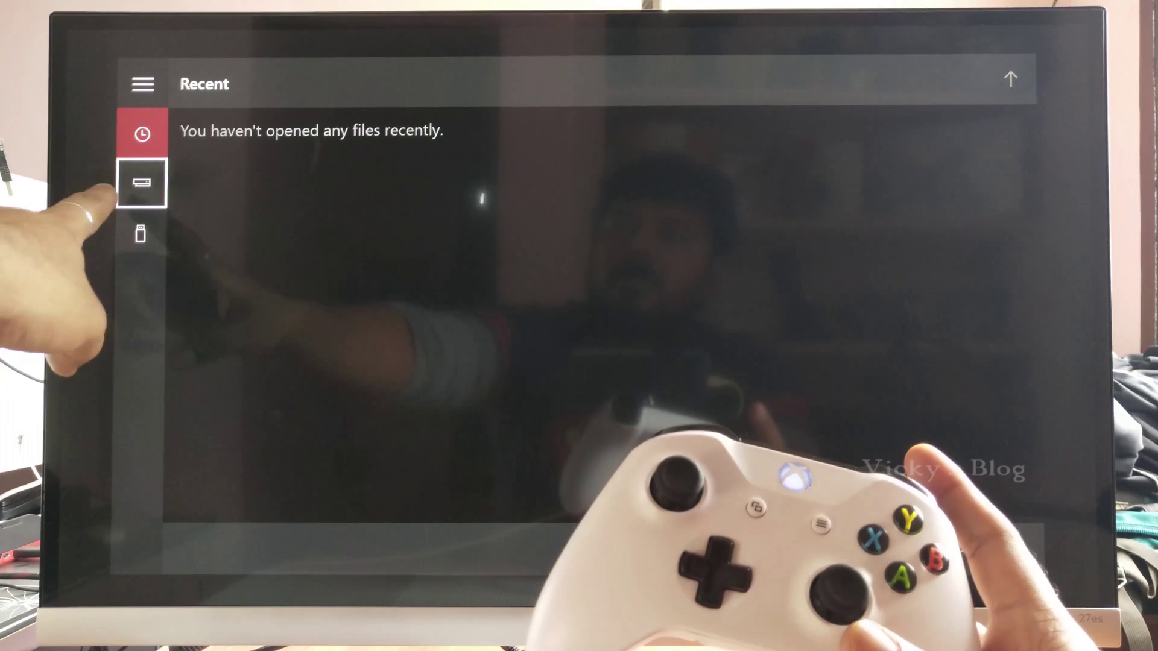
pyautogui.press('Return')
pyautogui.press('Up')
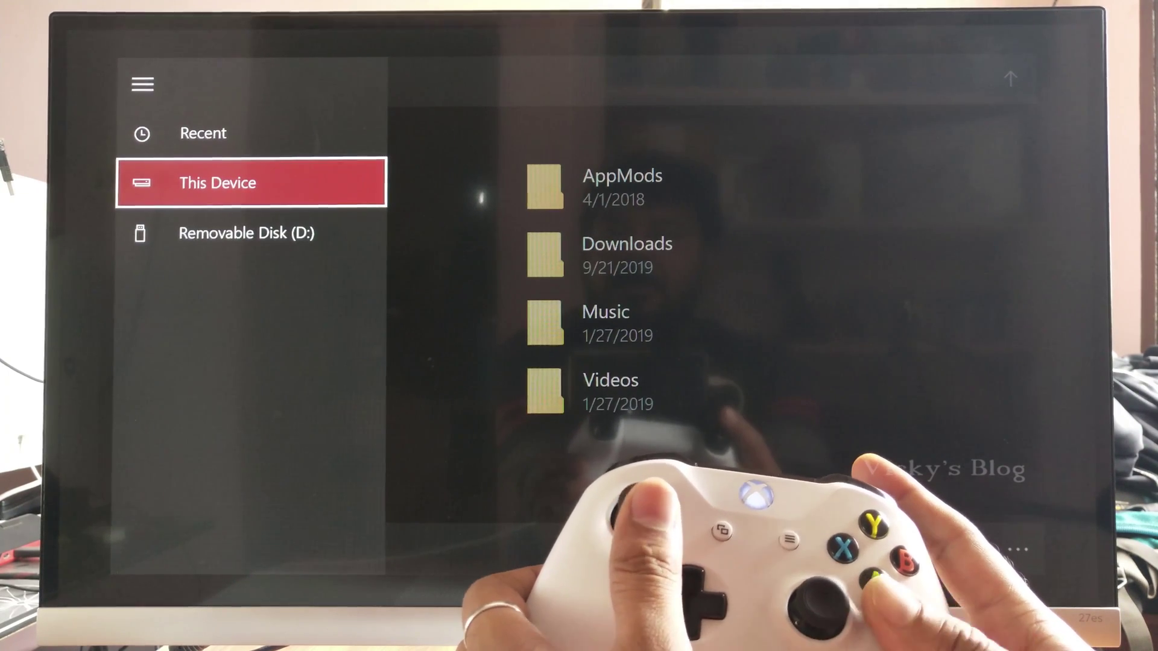
# Open the Downloads folder and preview the hobbs and shaws picture.
pyautogui.press('Right')
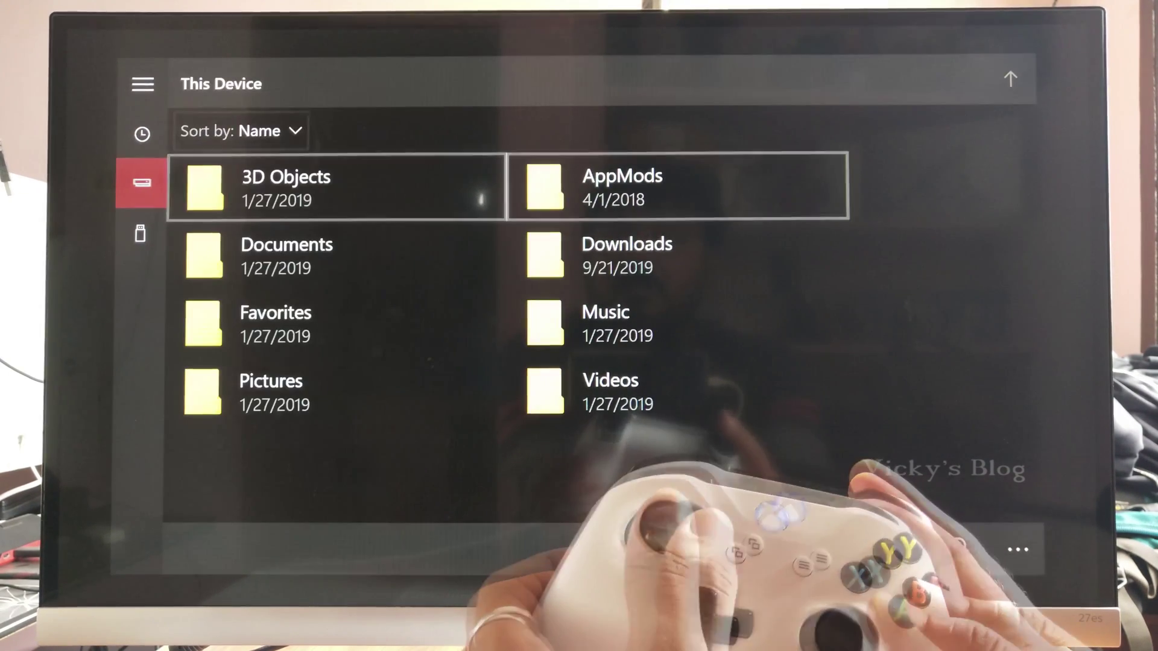
pyautogui.press('Down')
pyautogui.press('Return')
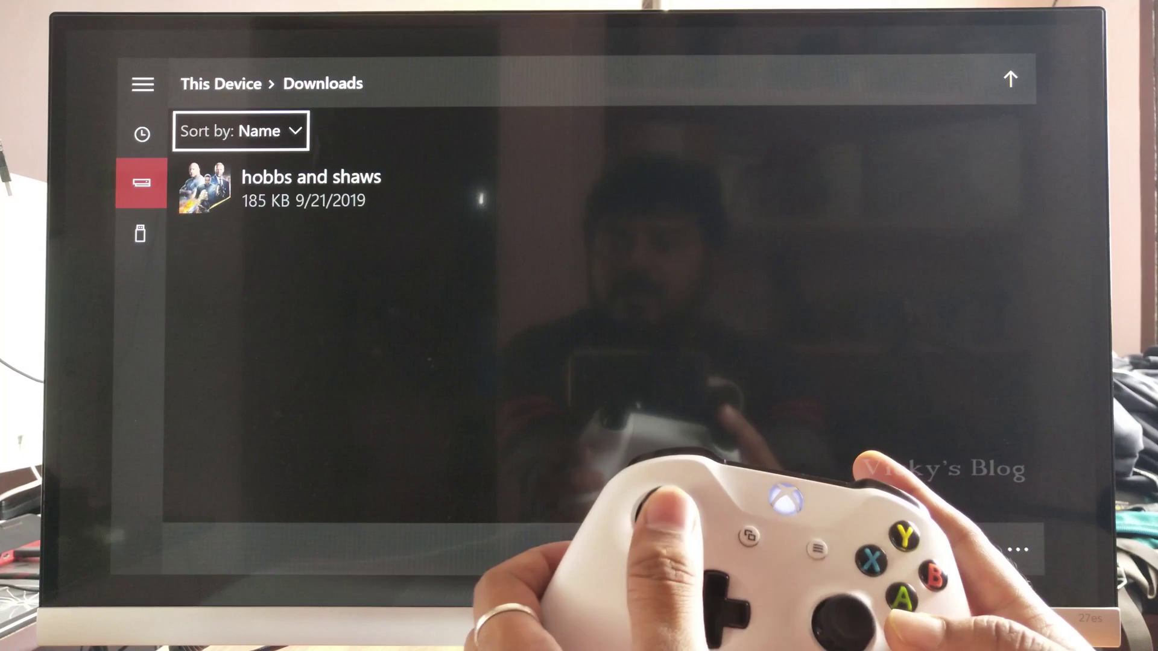
pyautogui.press('Down')
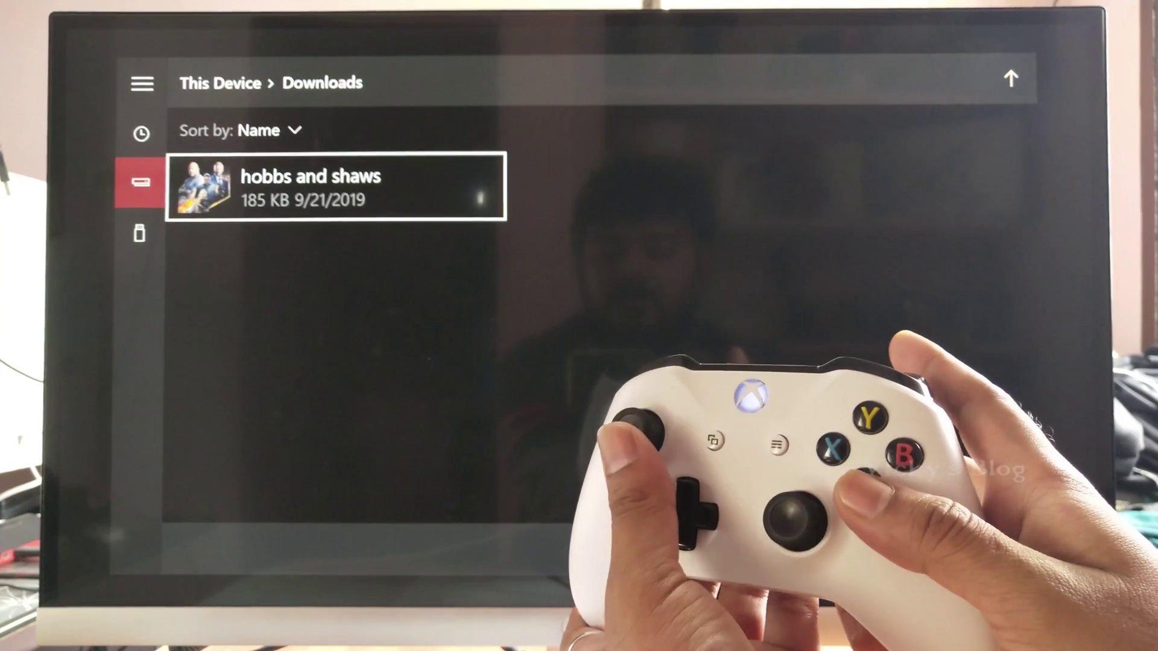
pyautogui.press('Return')
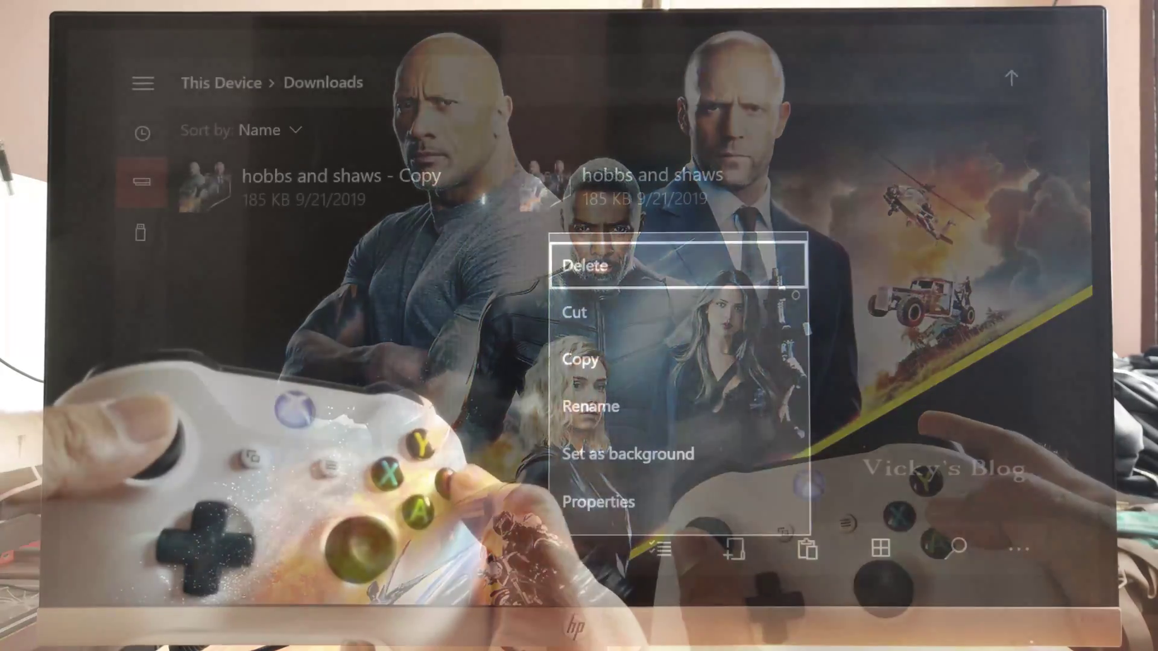
pyautogui.press('Escape')
# Cut the hobbs and shaws file to the clipboard from its action menu.
pyautogui.press('Left')
pyautogui.press('Right')
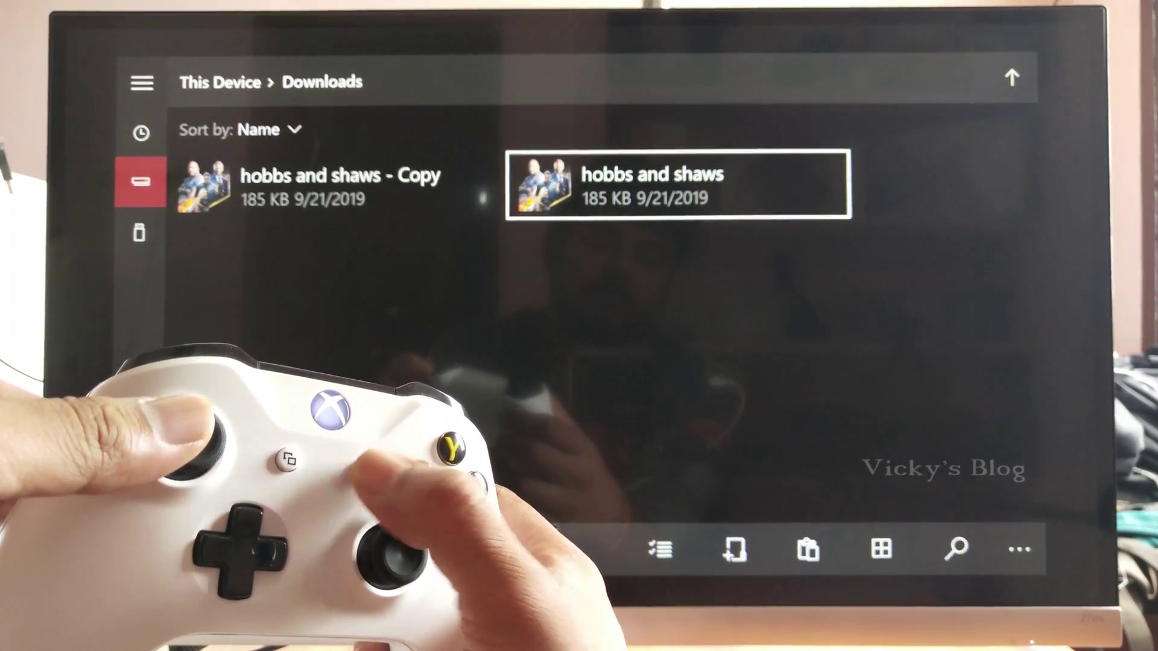
pyautogui.press('Menu')
pyautogui.press('Down')
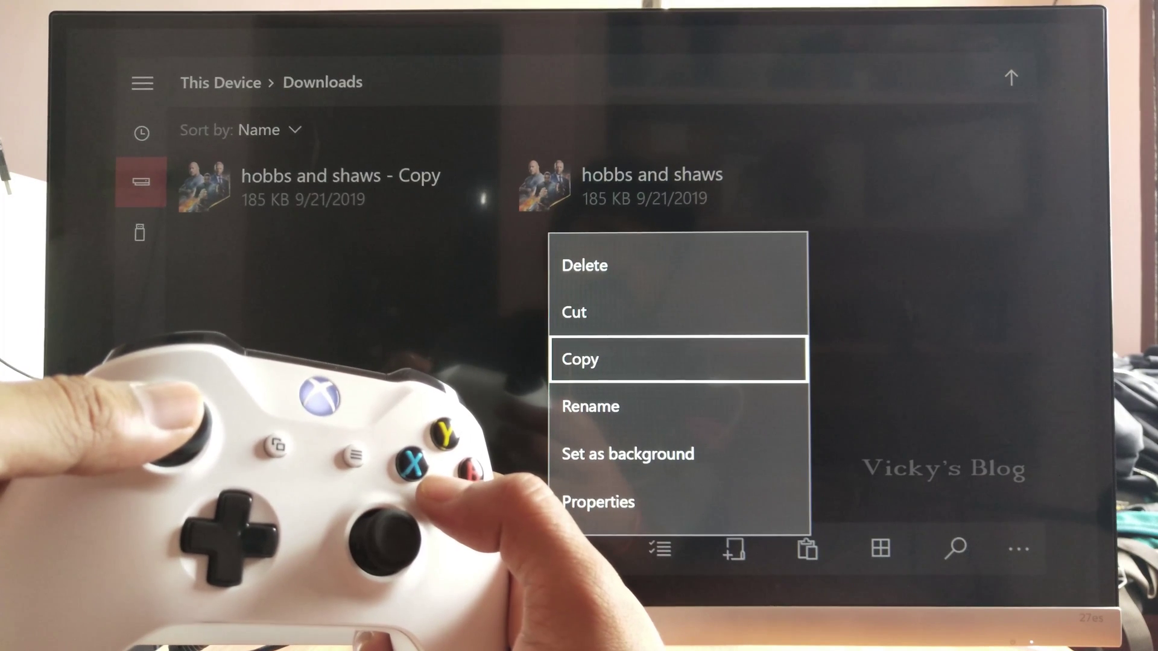
pyautogui.press('Up')
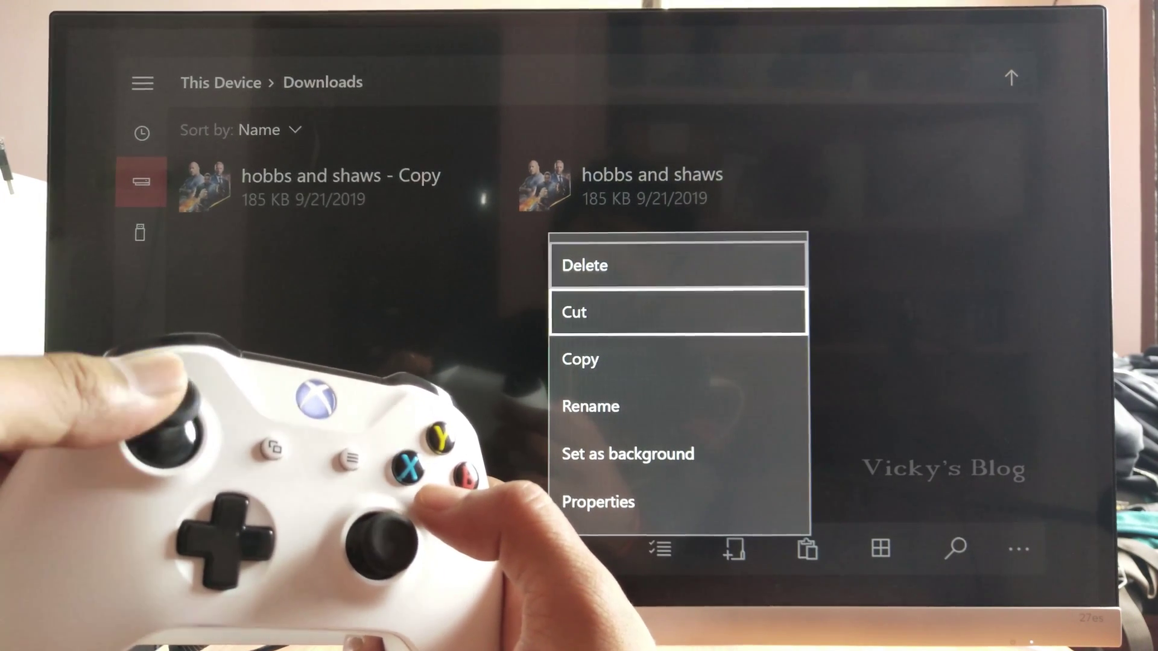
pyautogui.press('Return')
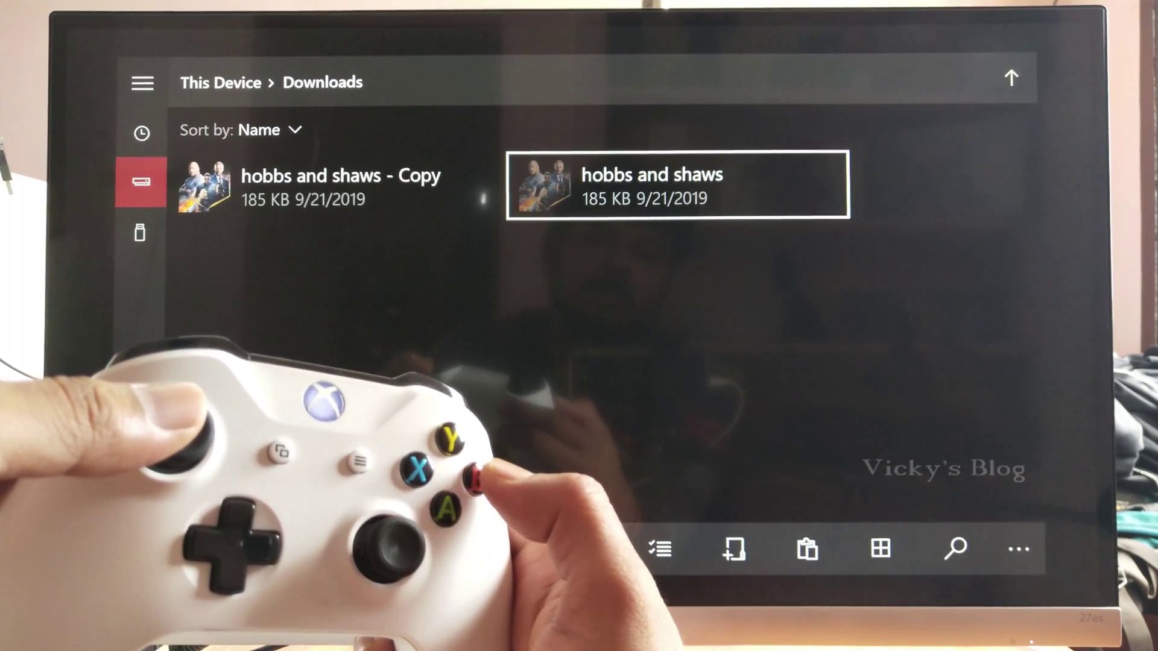
# Open Removable Disk (D:) and move focus toward its Paste action.
pyautogui.press('Escape')
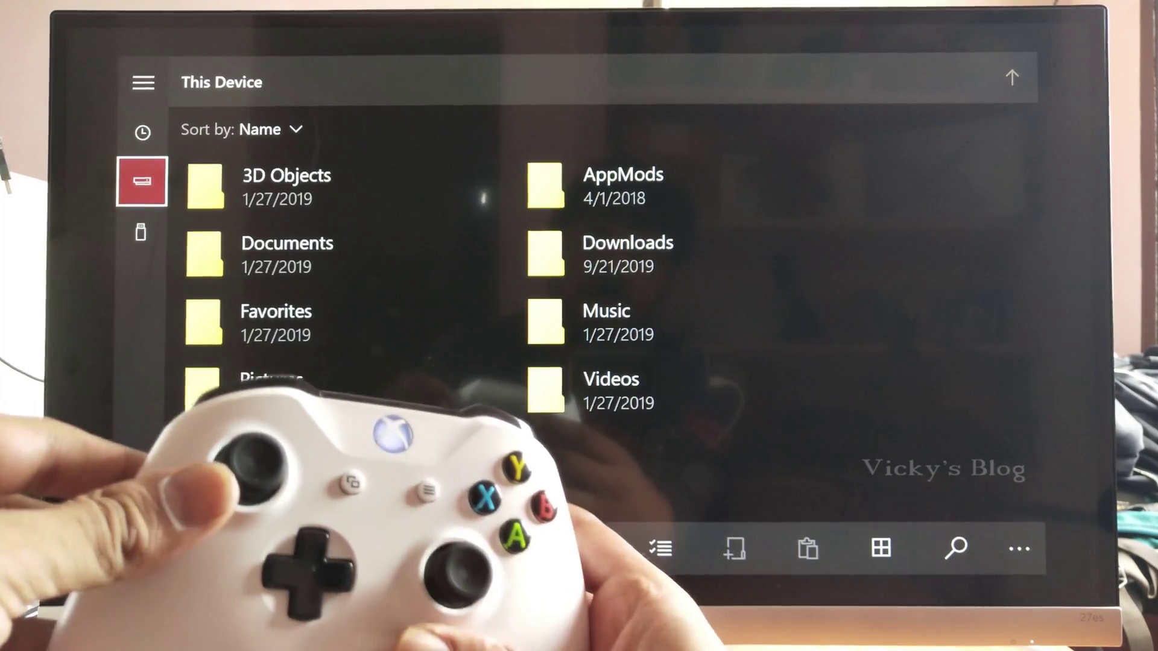
pyautogui.press('Down')
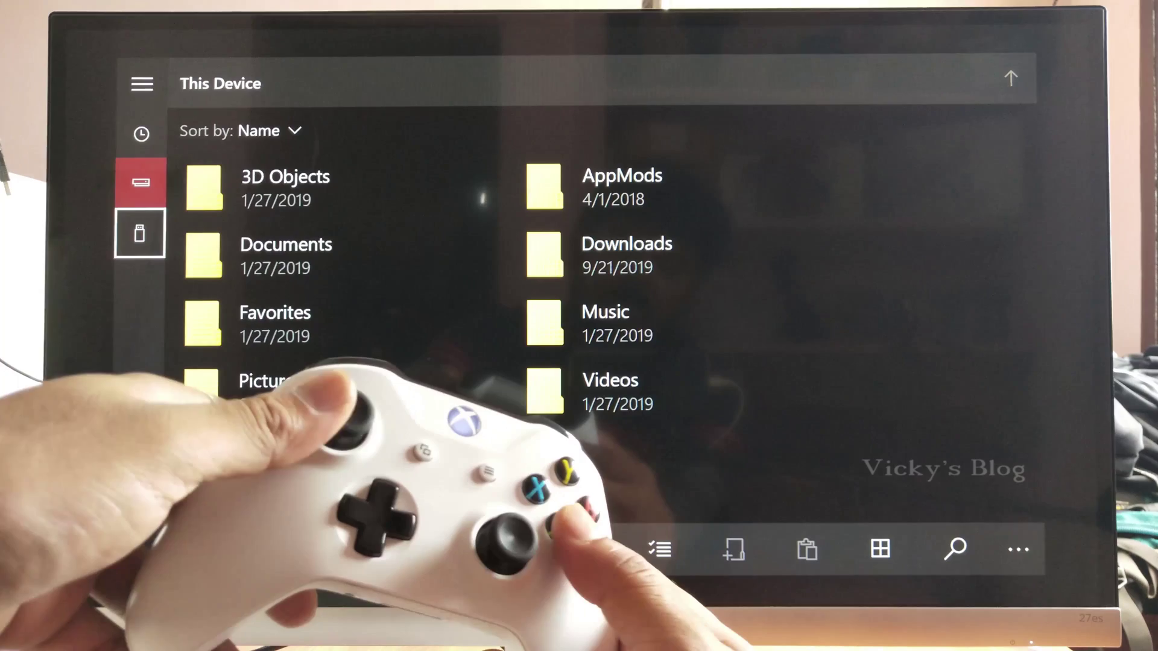
pyautogui.press('Return')
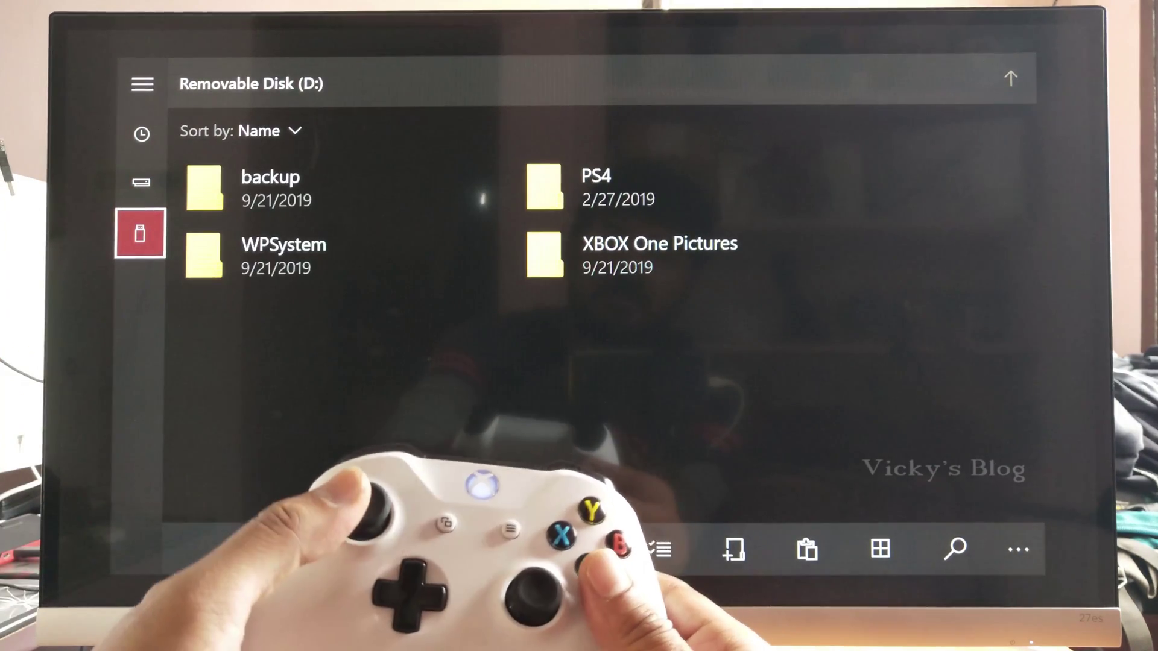
pyautogui.press('Right')
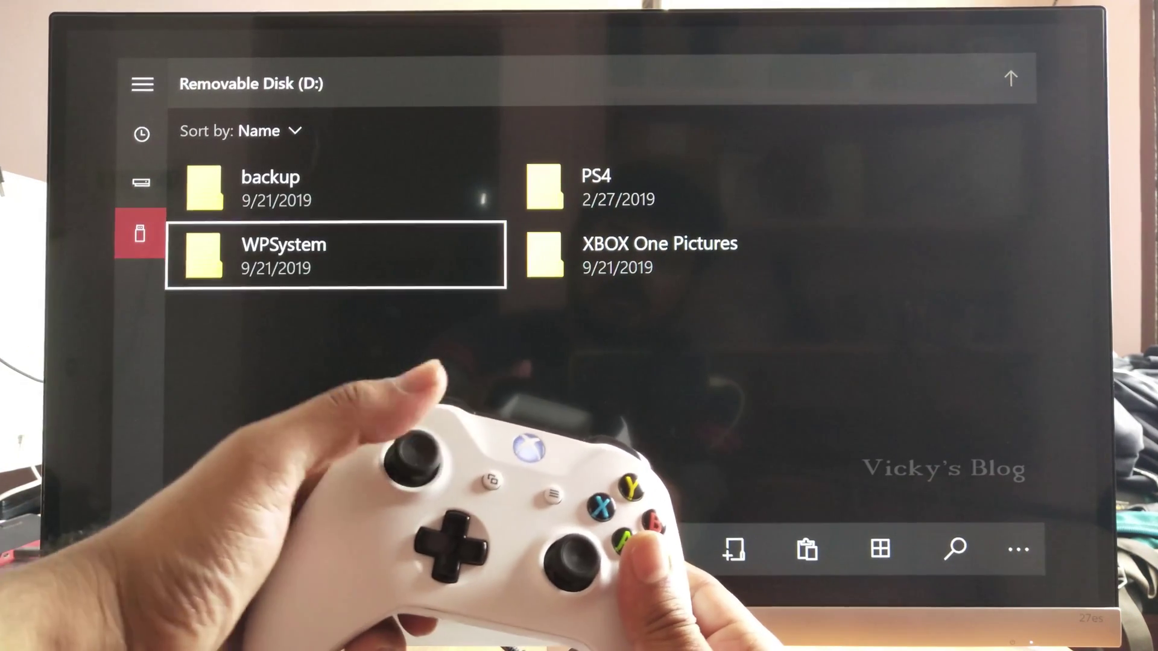
pyautogui.press('Down')
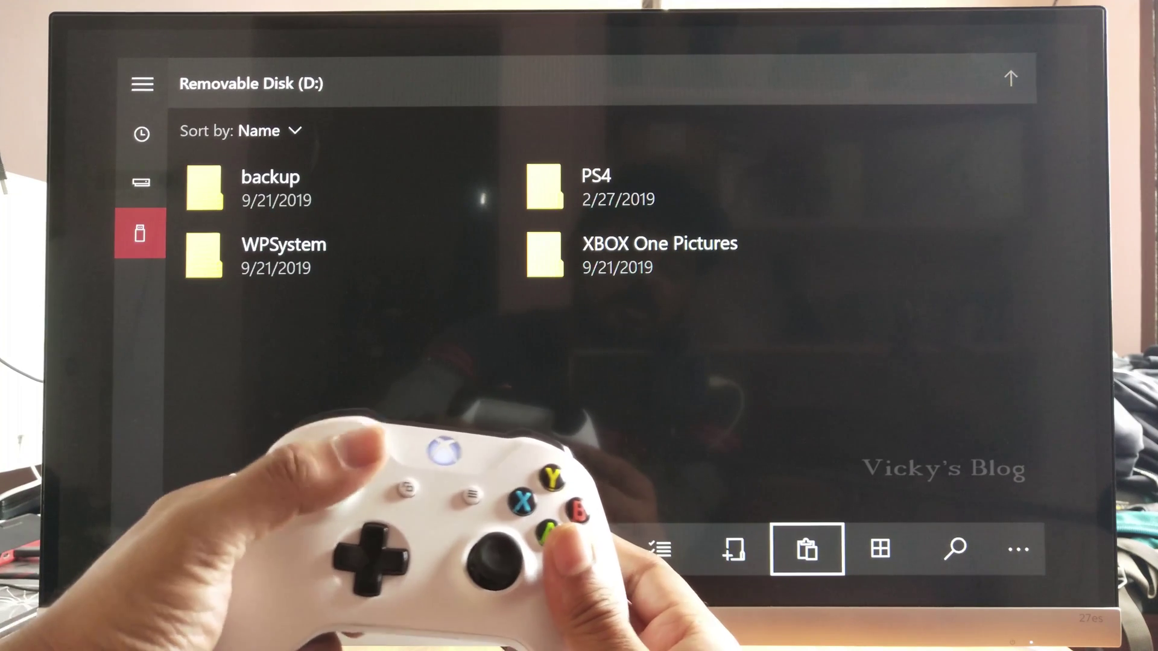